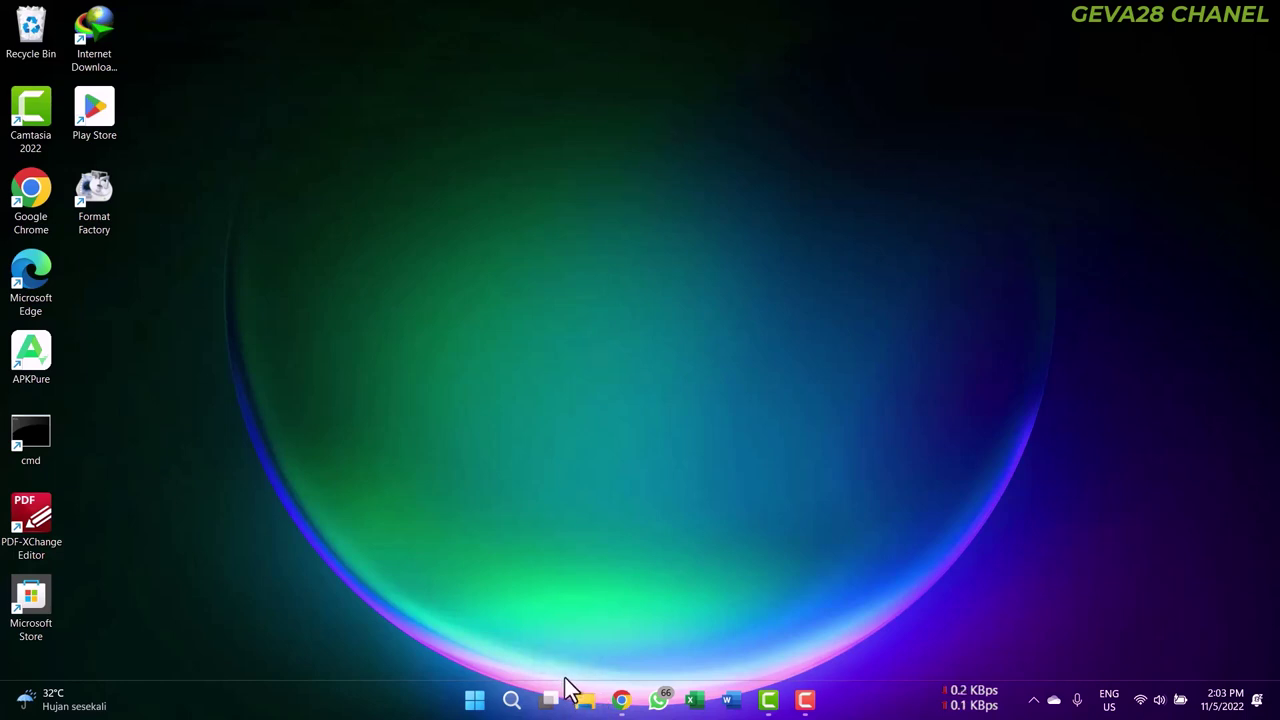
Extract the KOLEKSI CURSORS.7z archive on drive D into its own KOLEKSI CURSORS folder with 7-Zip, and minimize the file window
left_click(585, 703)
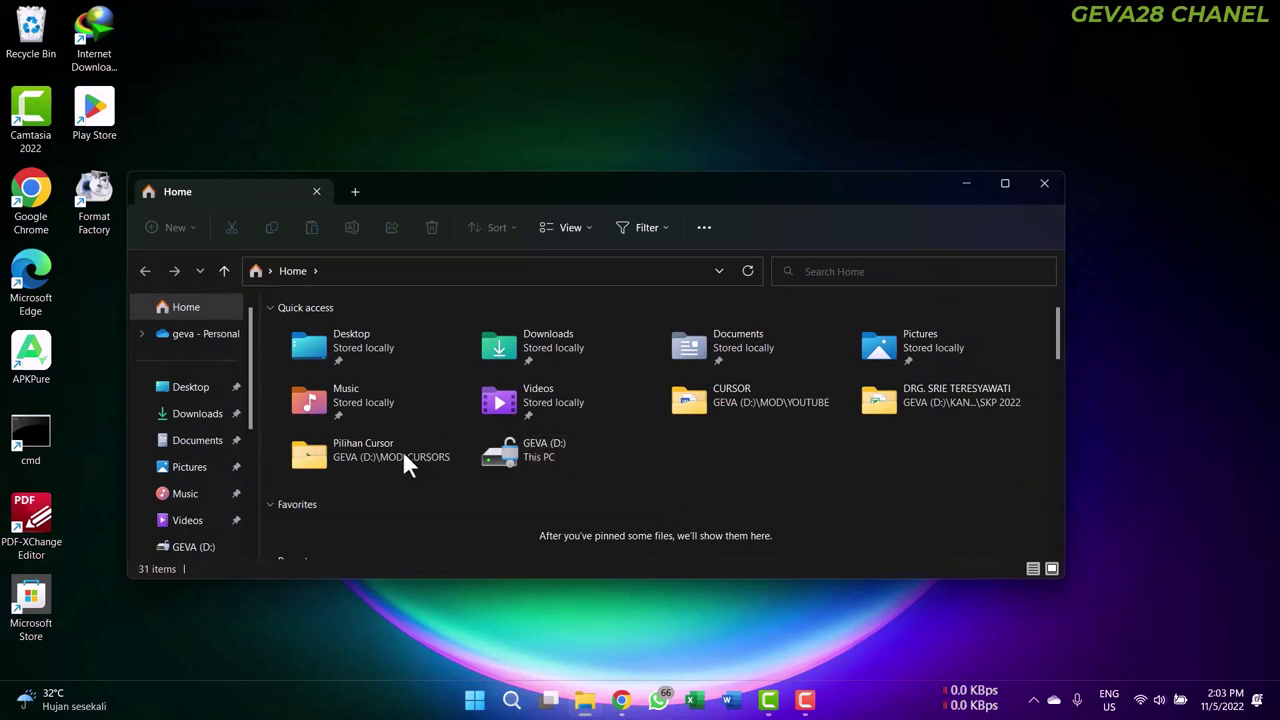
left_click_drag(251, 415, 250, 468)
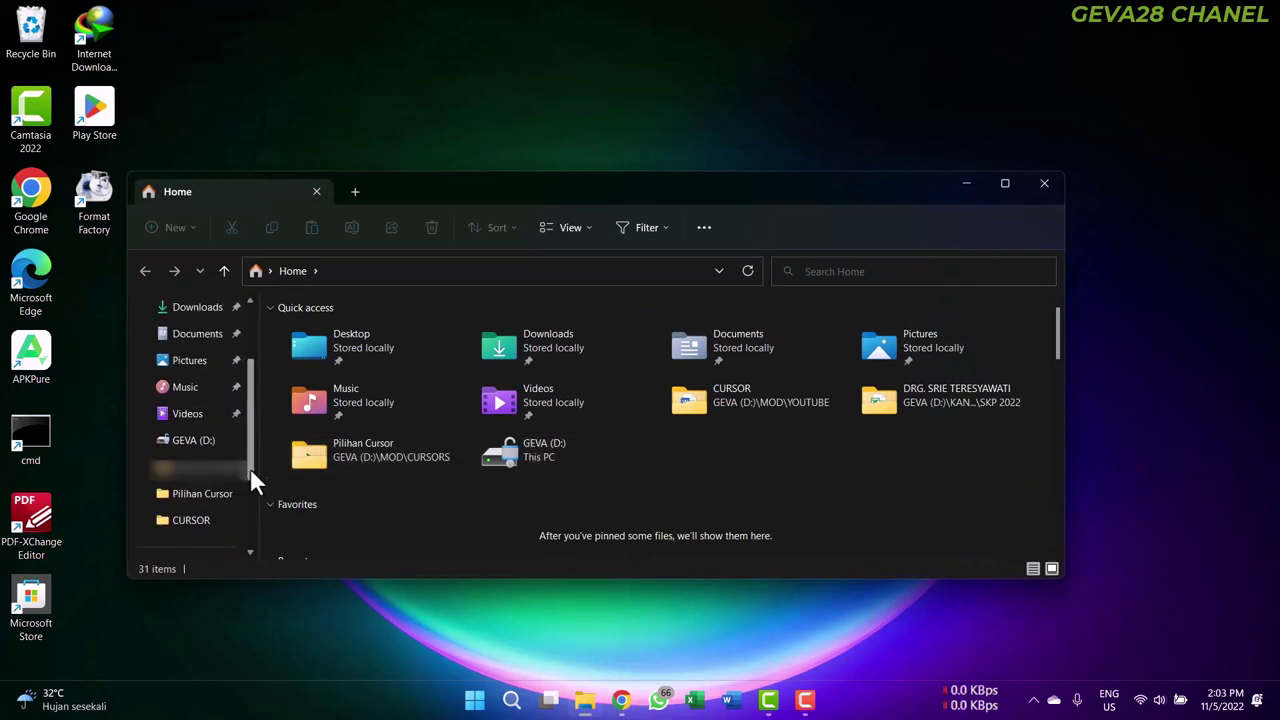
left_click(232, 442)
right_click(399, 542)
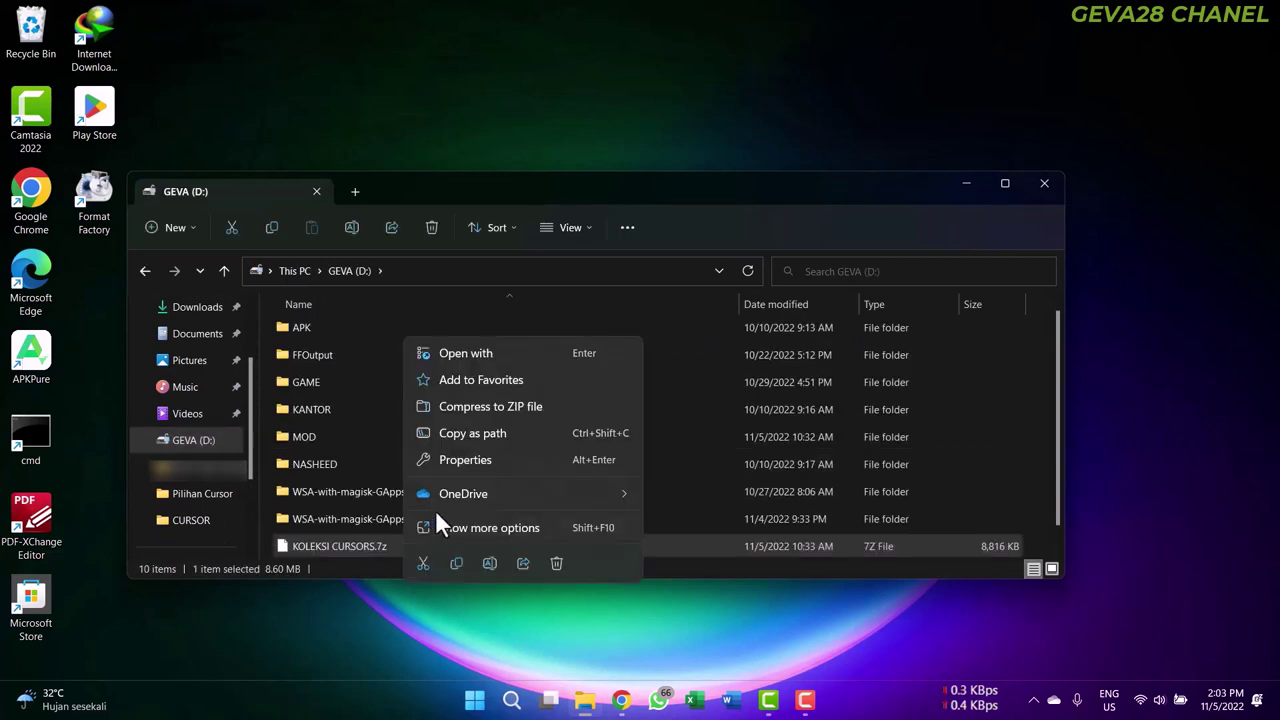
left_click(537, 527)
mouse_move(616, 284)
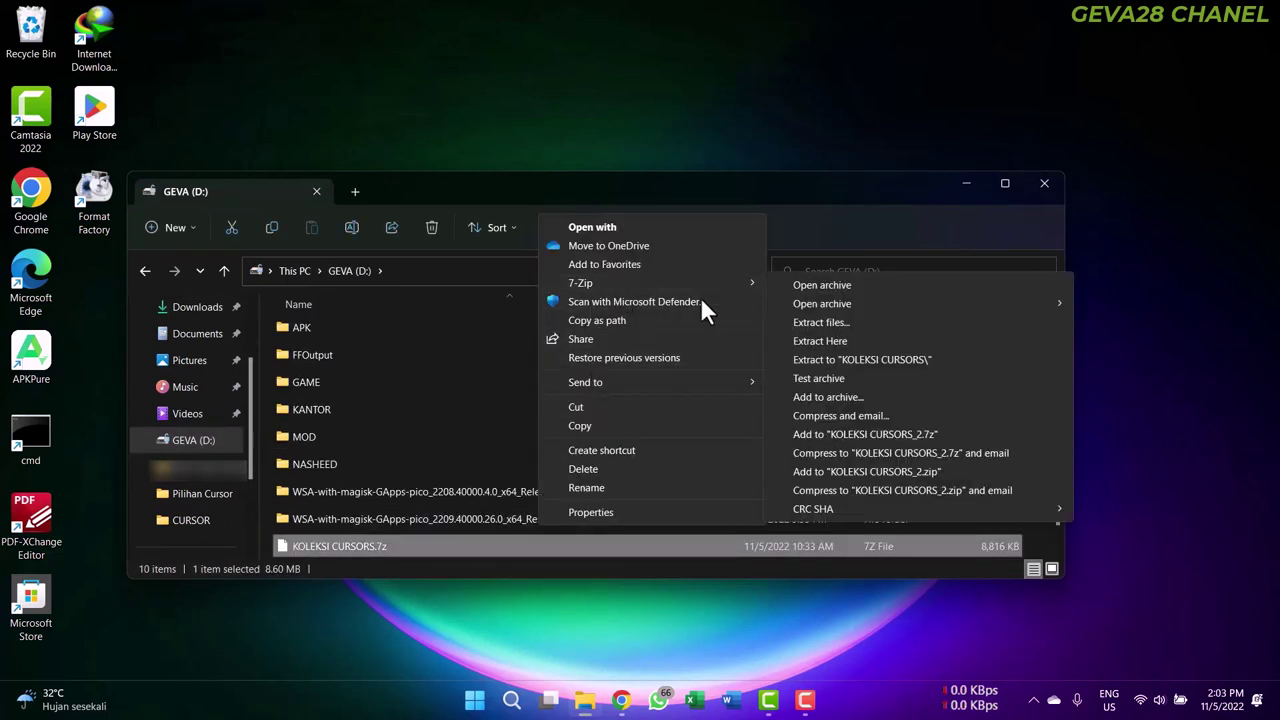
left_click(899, 355)
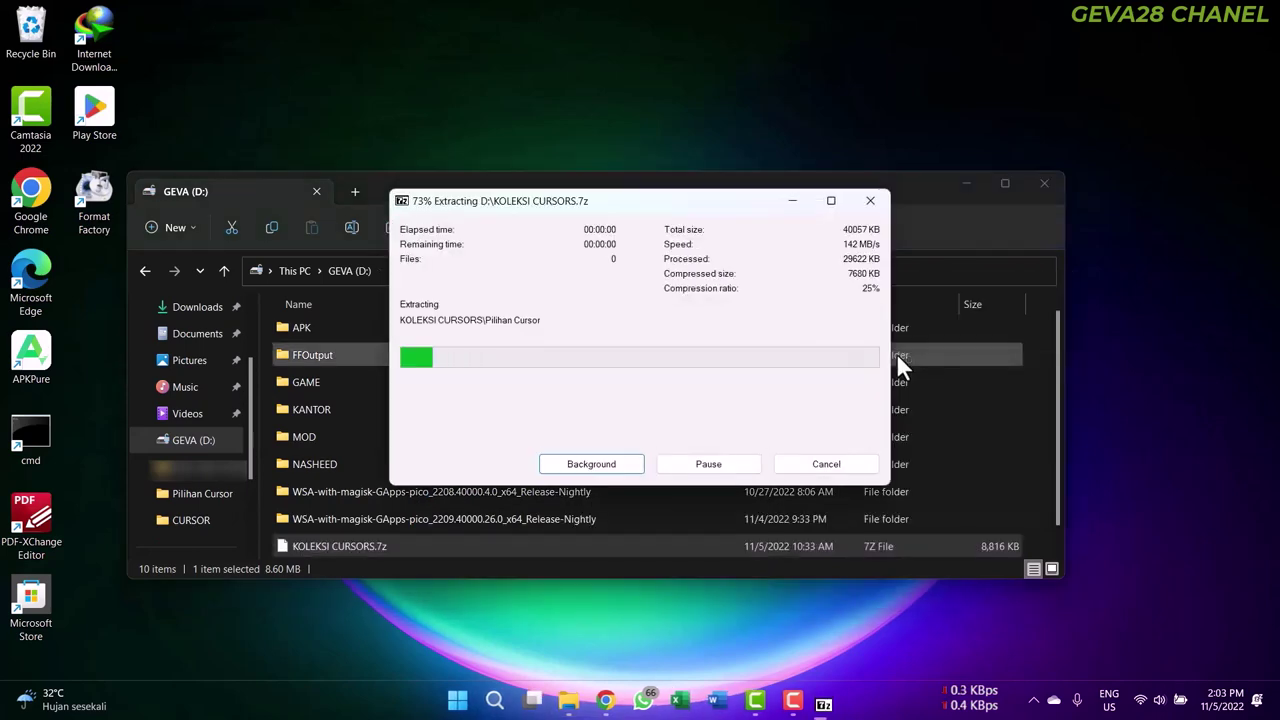
left_click(966, 184)
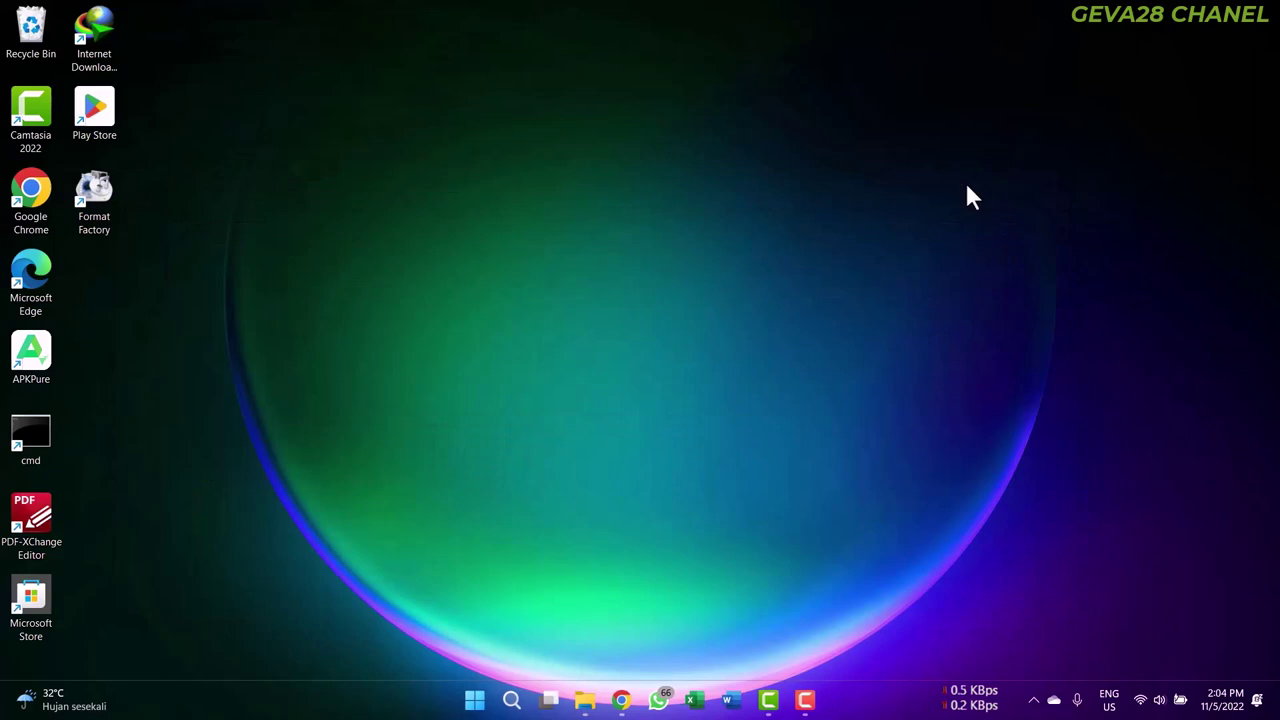
Open the mouse cursor properties from the Themes page of the Windows Personalization settings
left_click(475, 700)
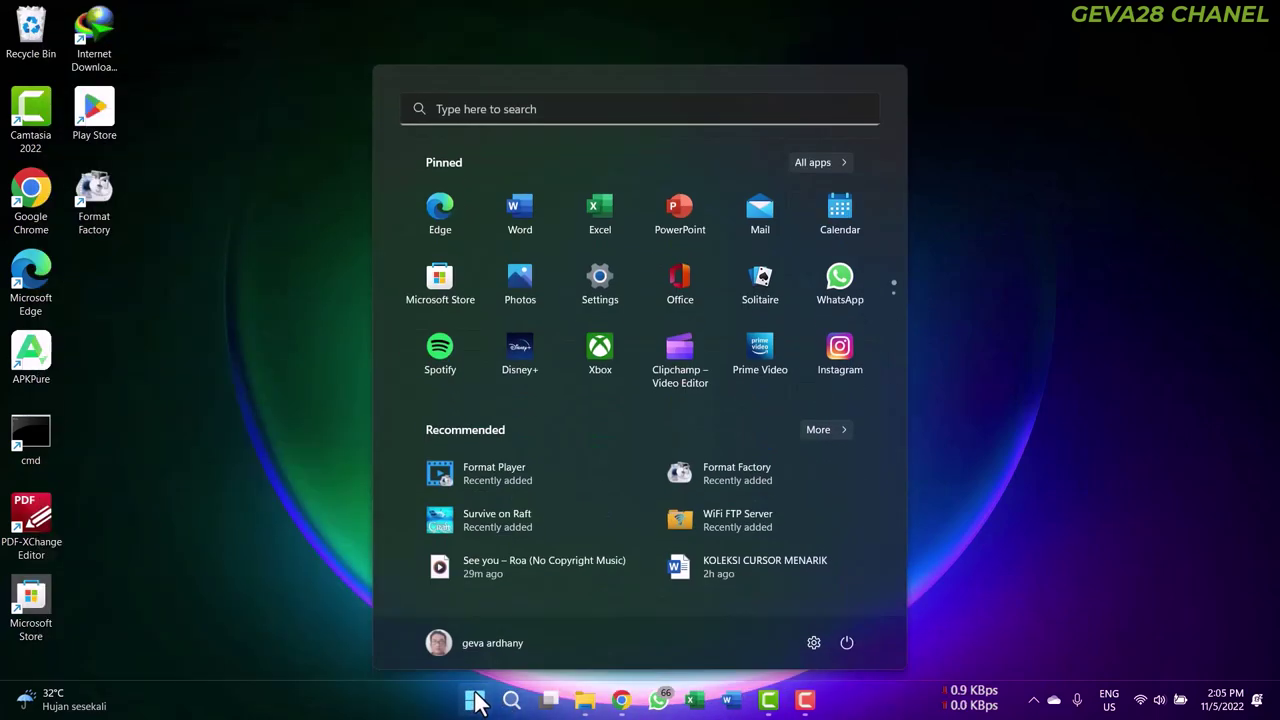
left_click(809, 644)
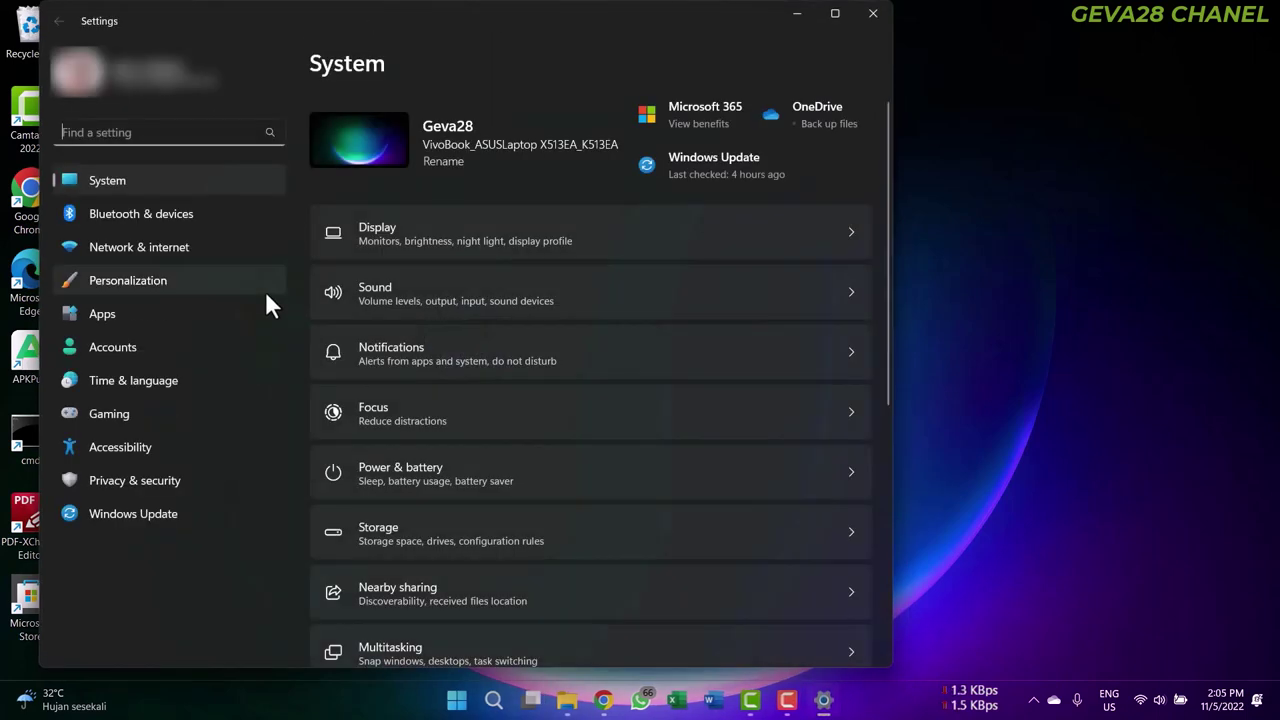
left_click(168, 284)
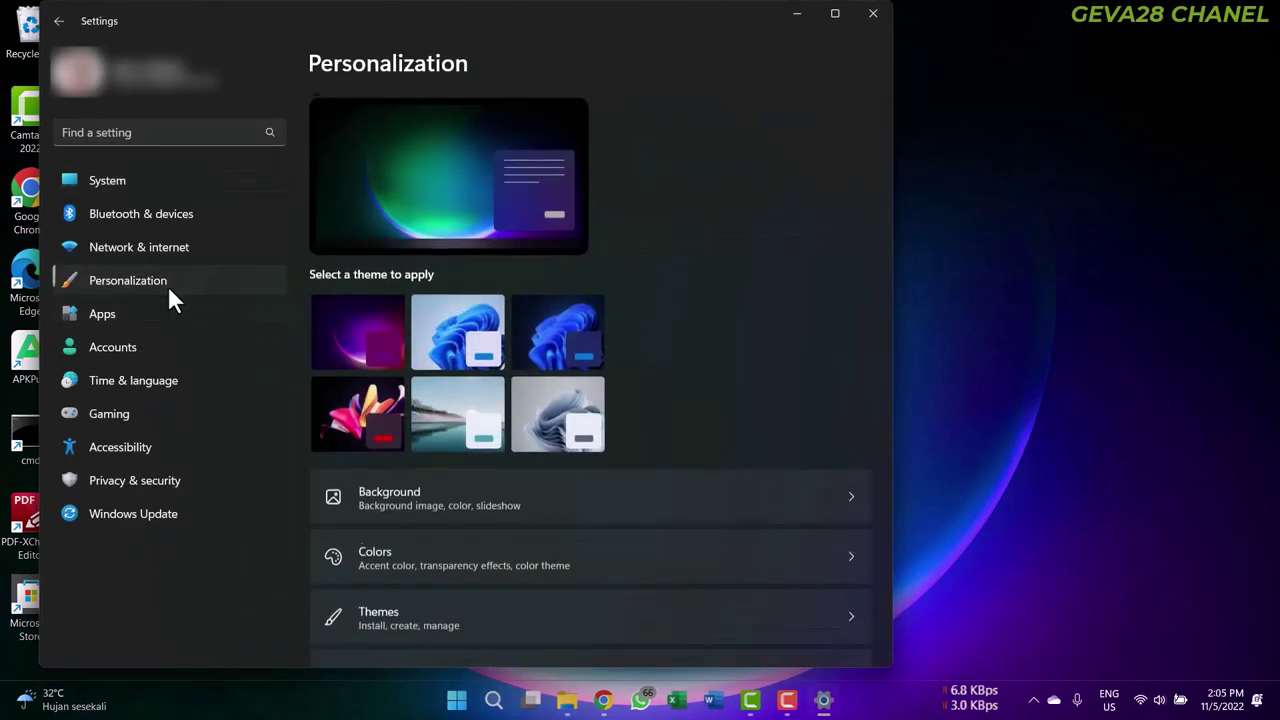
left_click(401, 608)
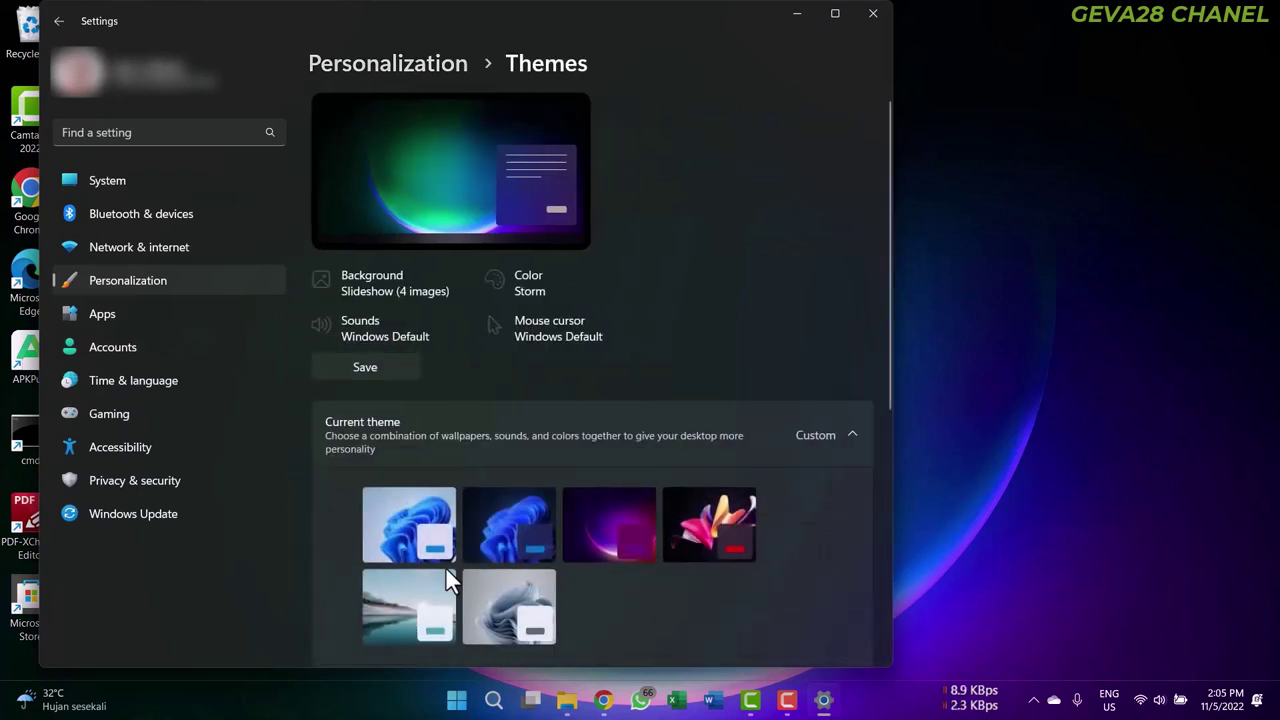
left_click(560, 333)
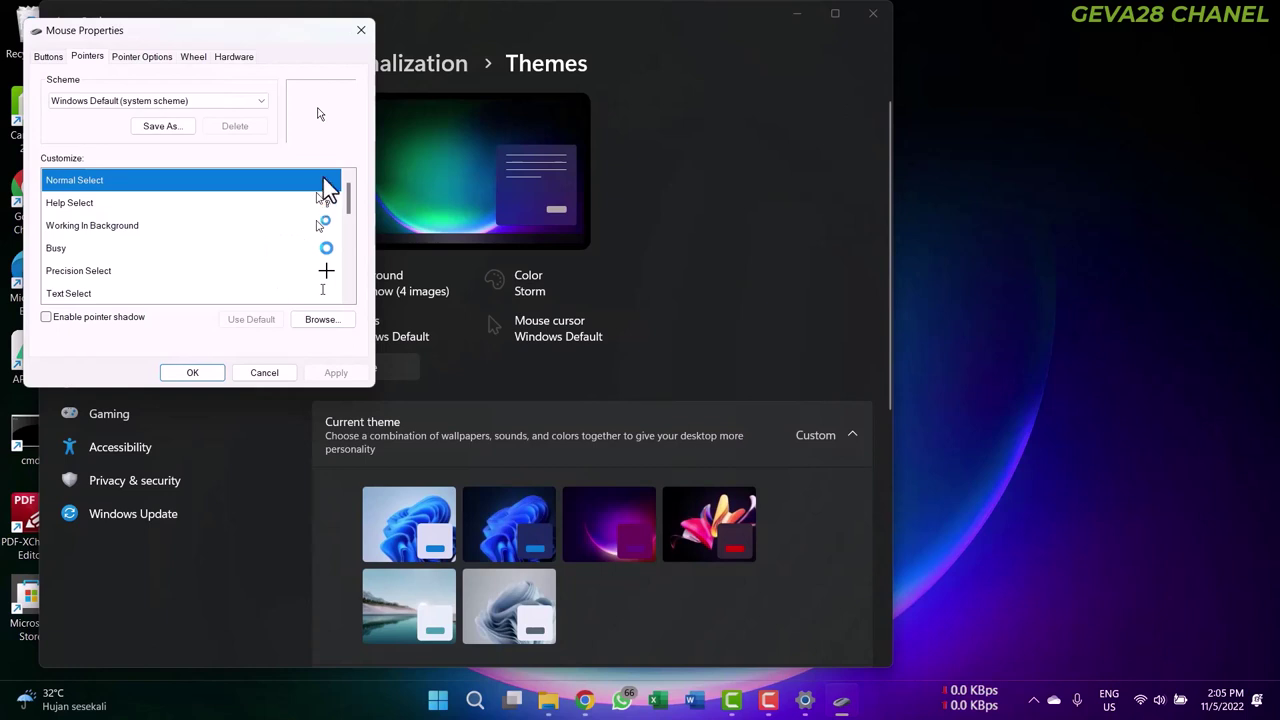
Browse for a new Normal Select pointer and open the KOLEKSI CURSORS folder on drive D
scroll(356, 200, "down", 1)
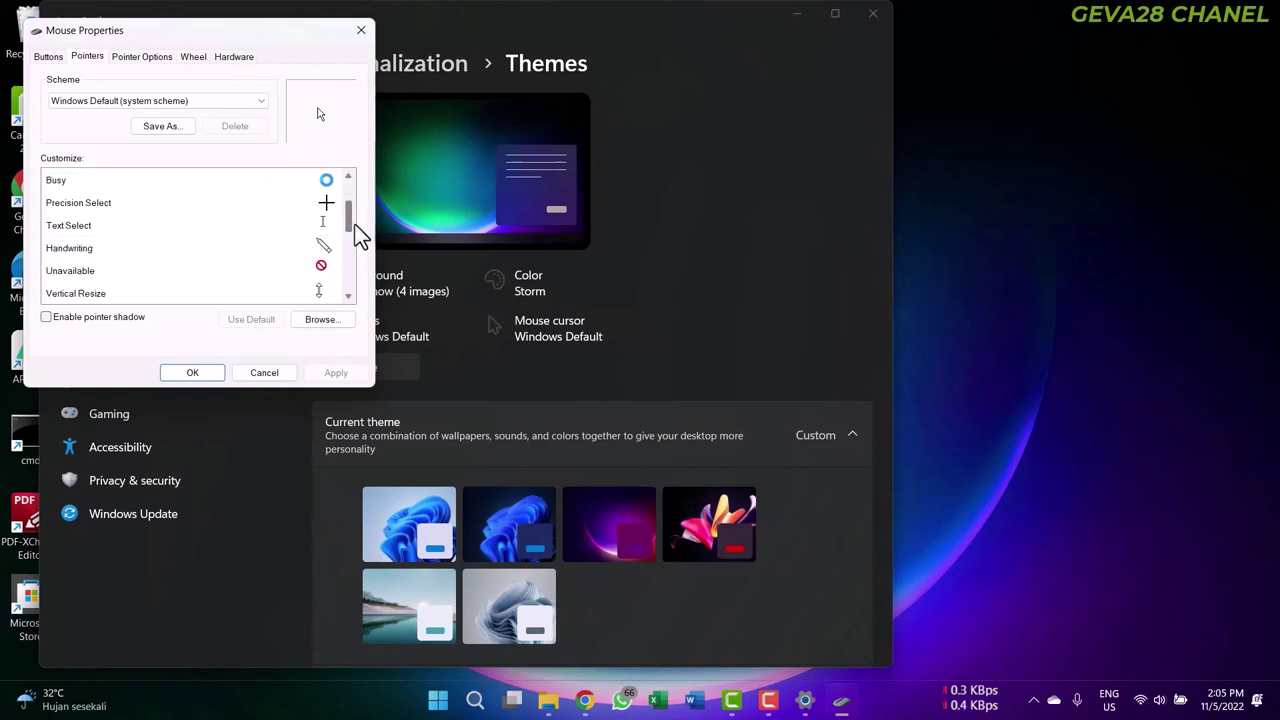
left_click(328, 321)
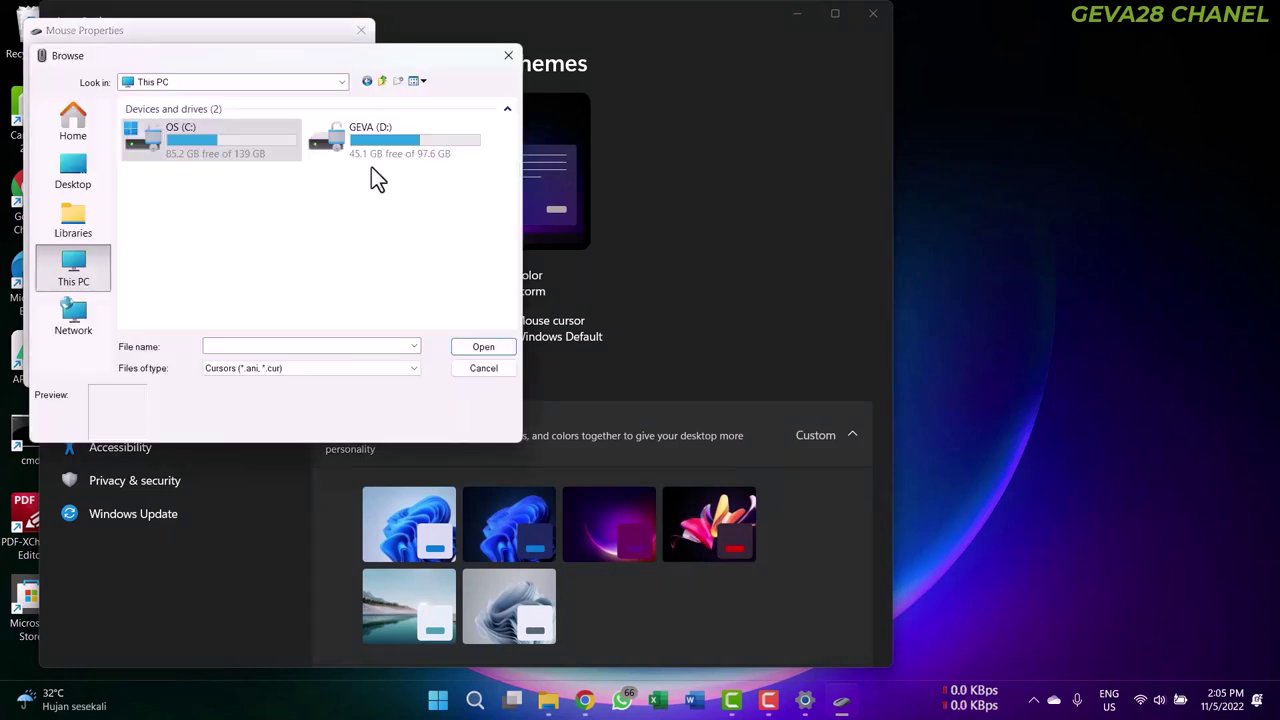
double_click(371, 163)
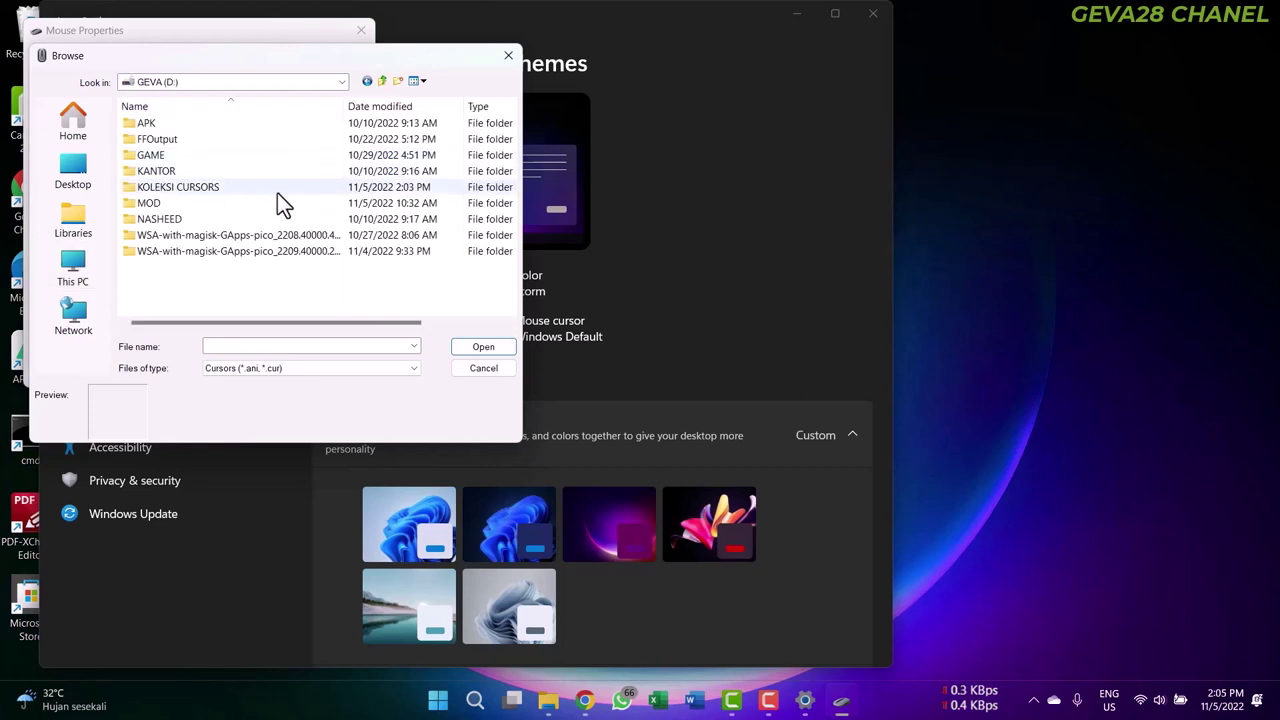
double_click(214, 190)
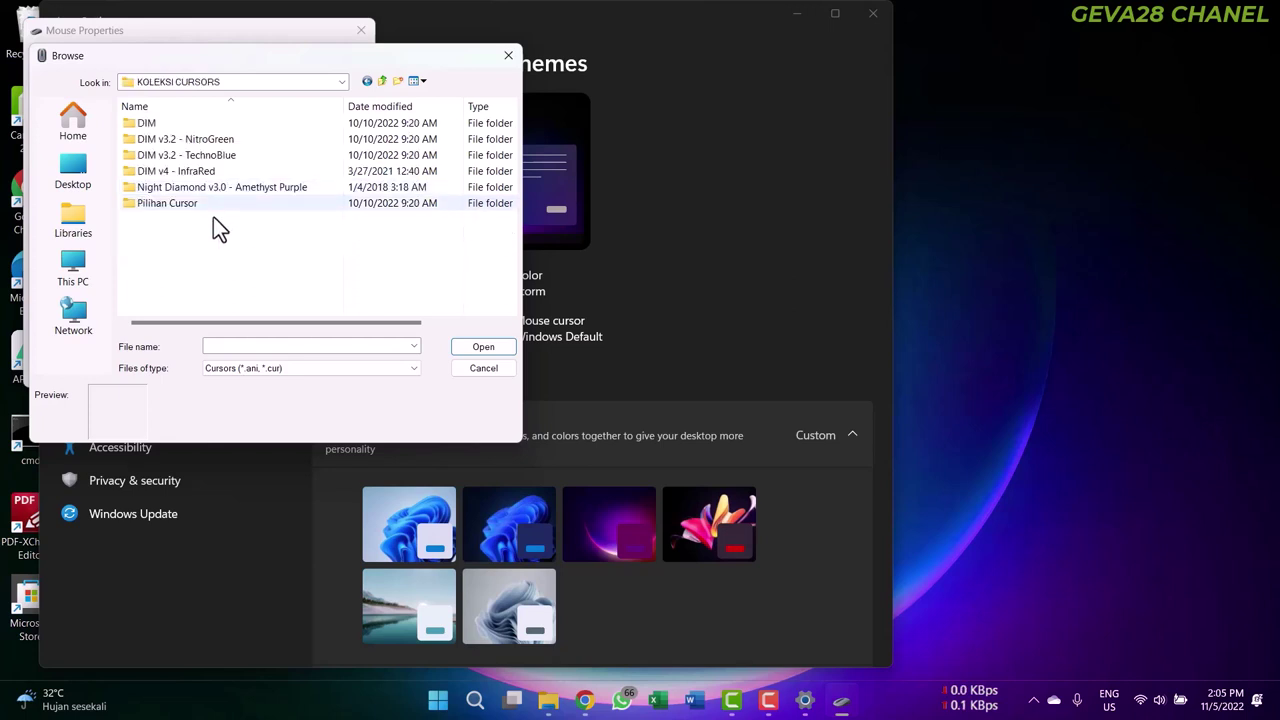
Look through the cursors in the DIM folder and return to the KOLEKSI CURSORS folder
double_click(233, 127)
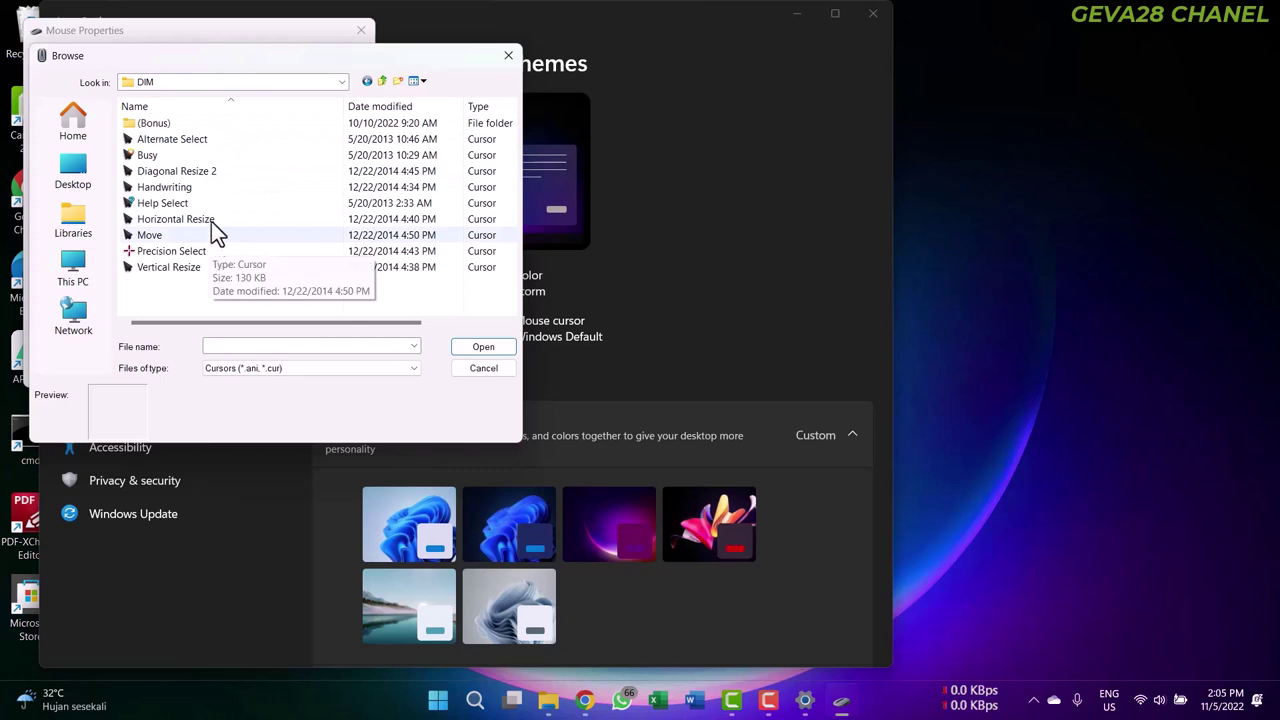
left_click(208, 128)
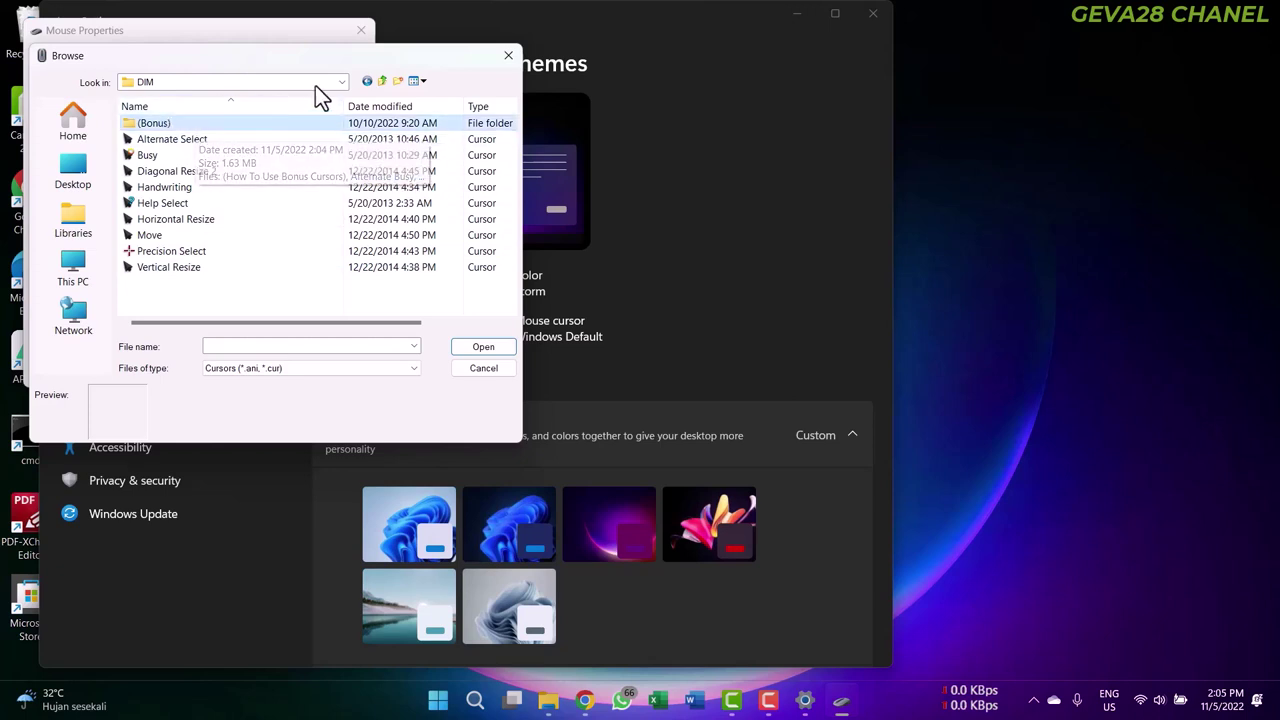
left_click(341, 84)
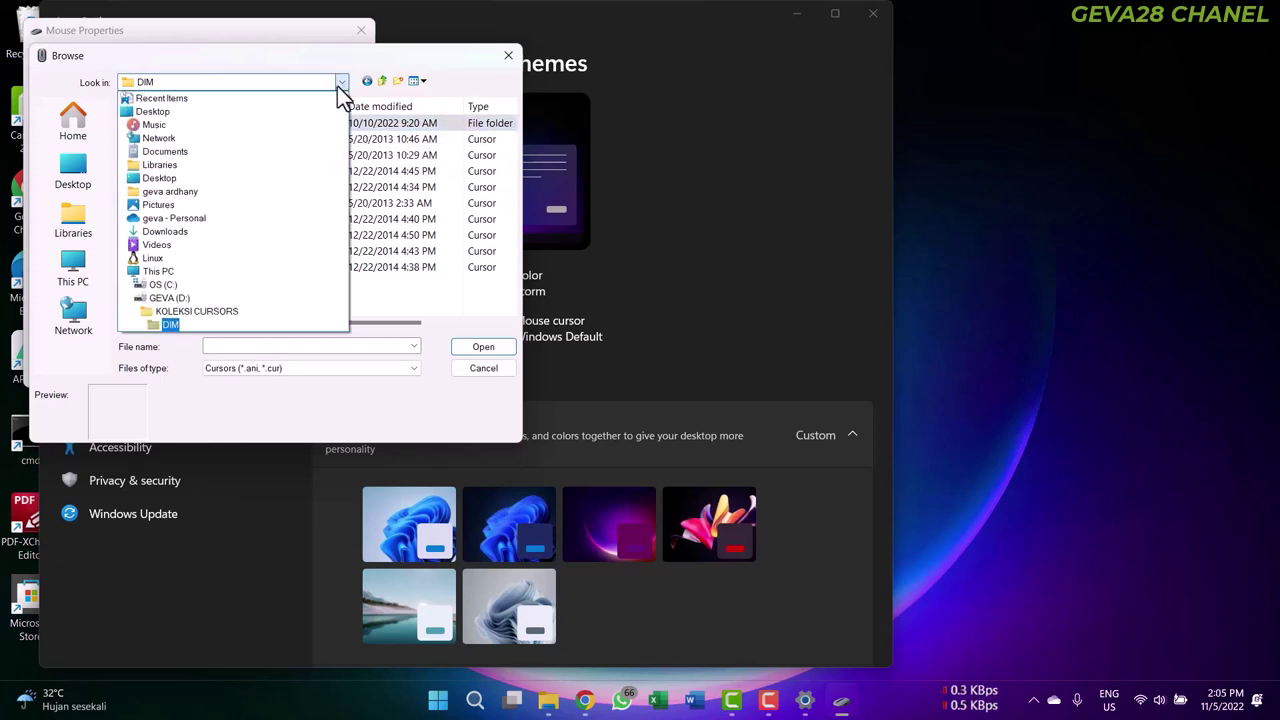
left_click(174, 313)
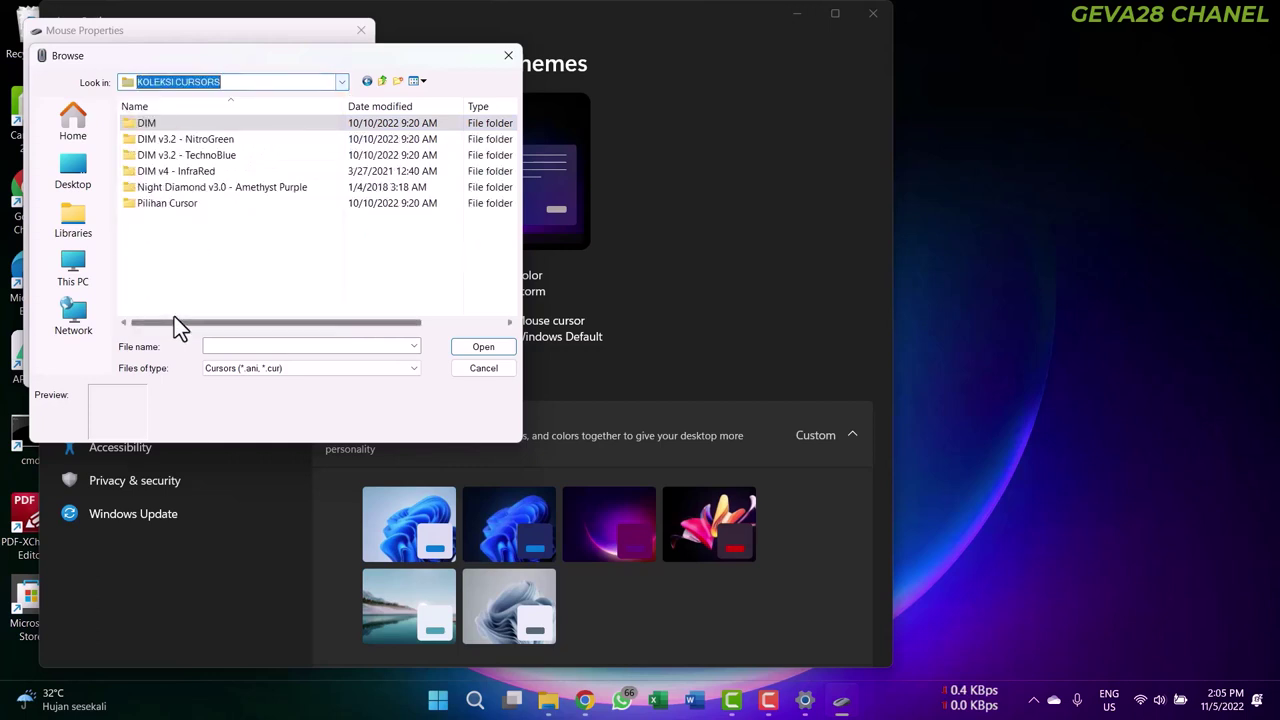
Assign a purple cursor from the Night Diamond v3.0 - Amethyst Purple folder to Normal Select and apply it
left_click(213, 188)
double_click(213, 188)
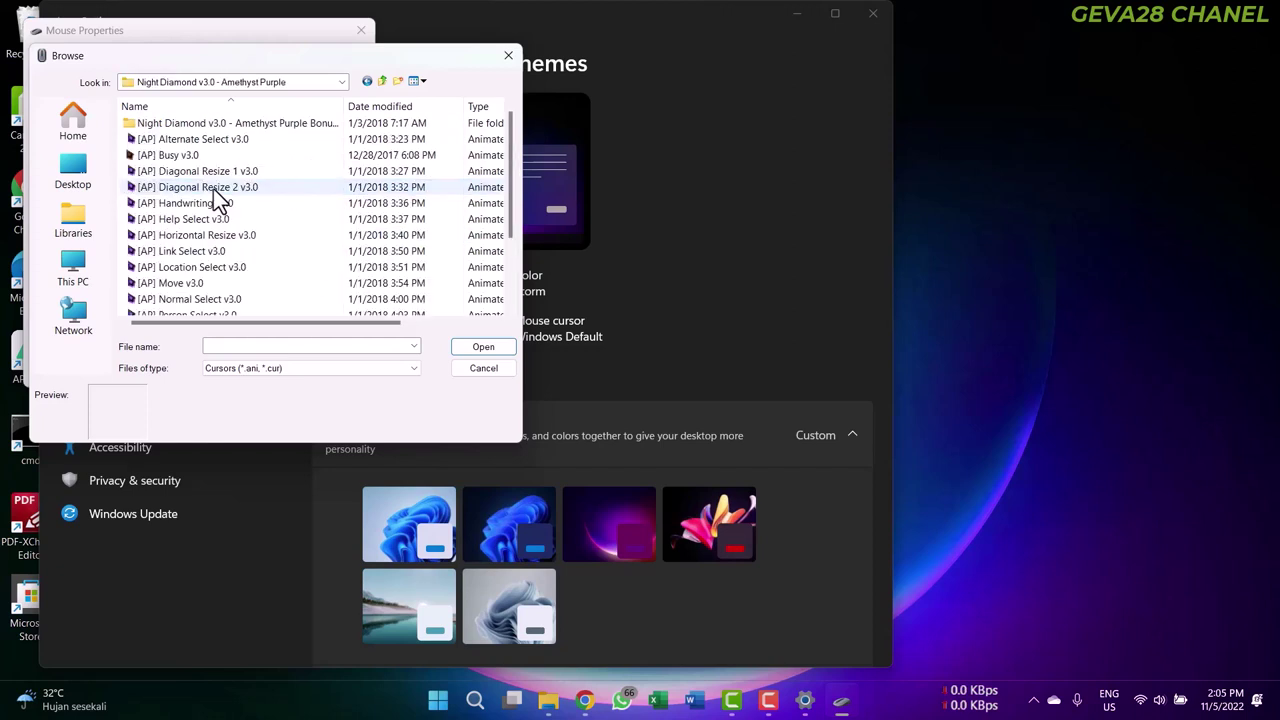
double_click(229, 285)
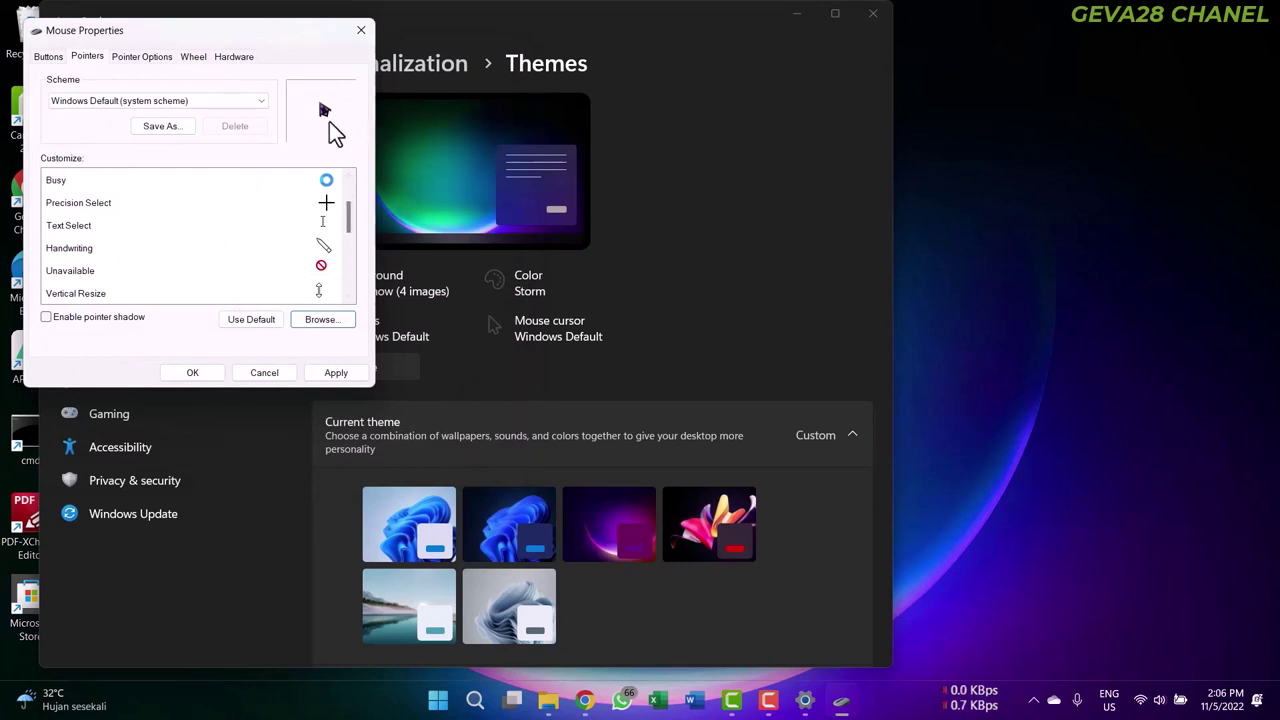
left_click(335, 373)
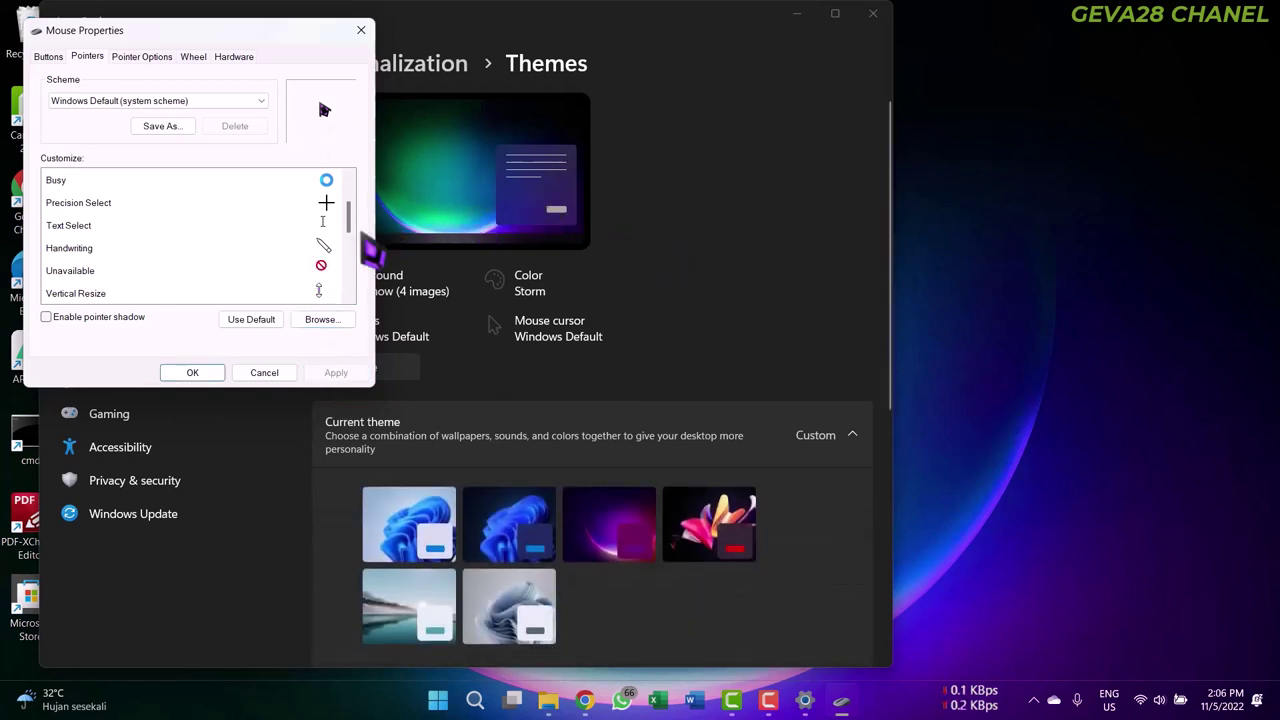
Set the Normal Select pointer to [2BLU] Misc (Continuous Light) from the Pilihan Cursor folder, apply it, and close the mouse properties and settings
left_click(306, 324)
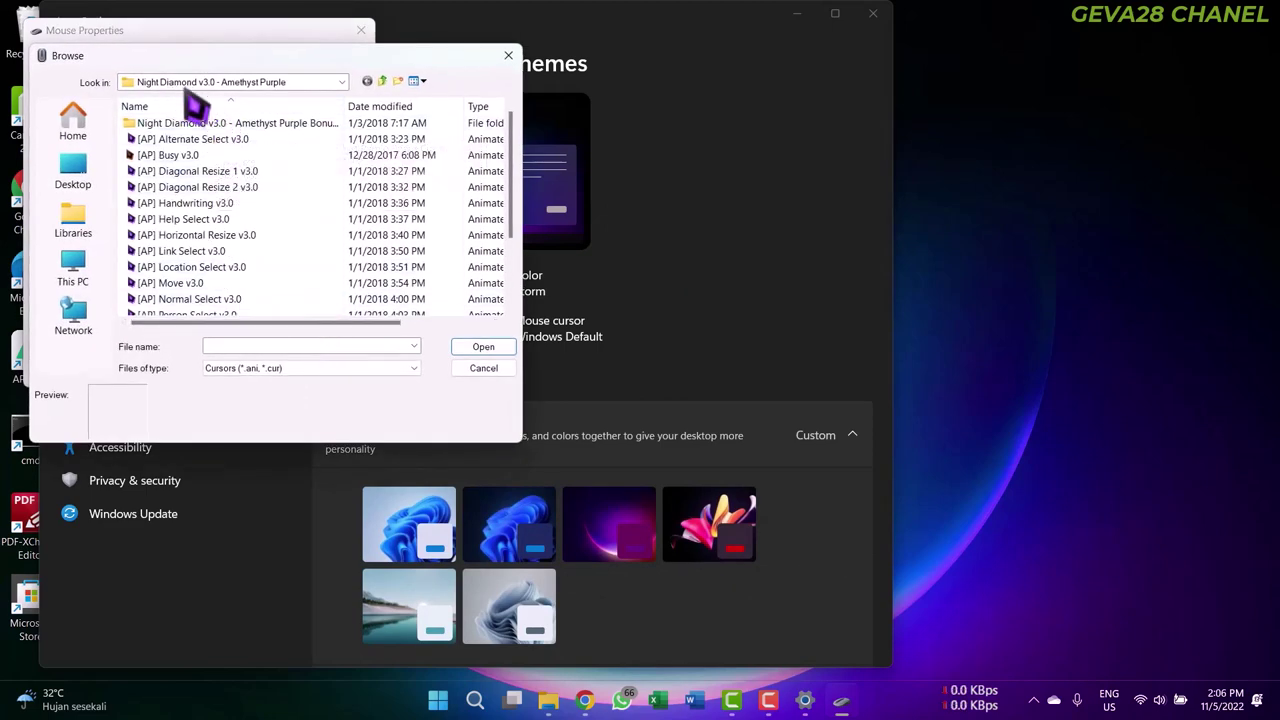
left_click(142, 88)
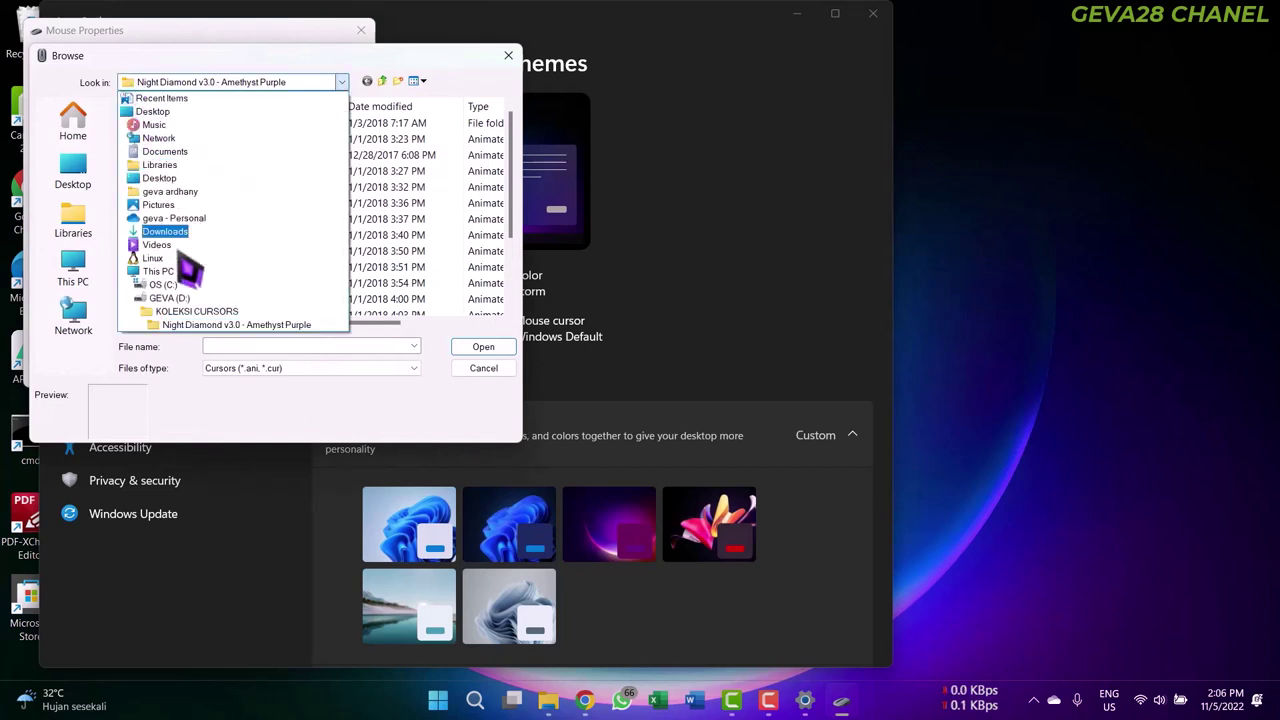
left_click(190, 312)
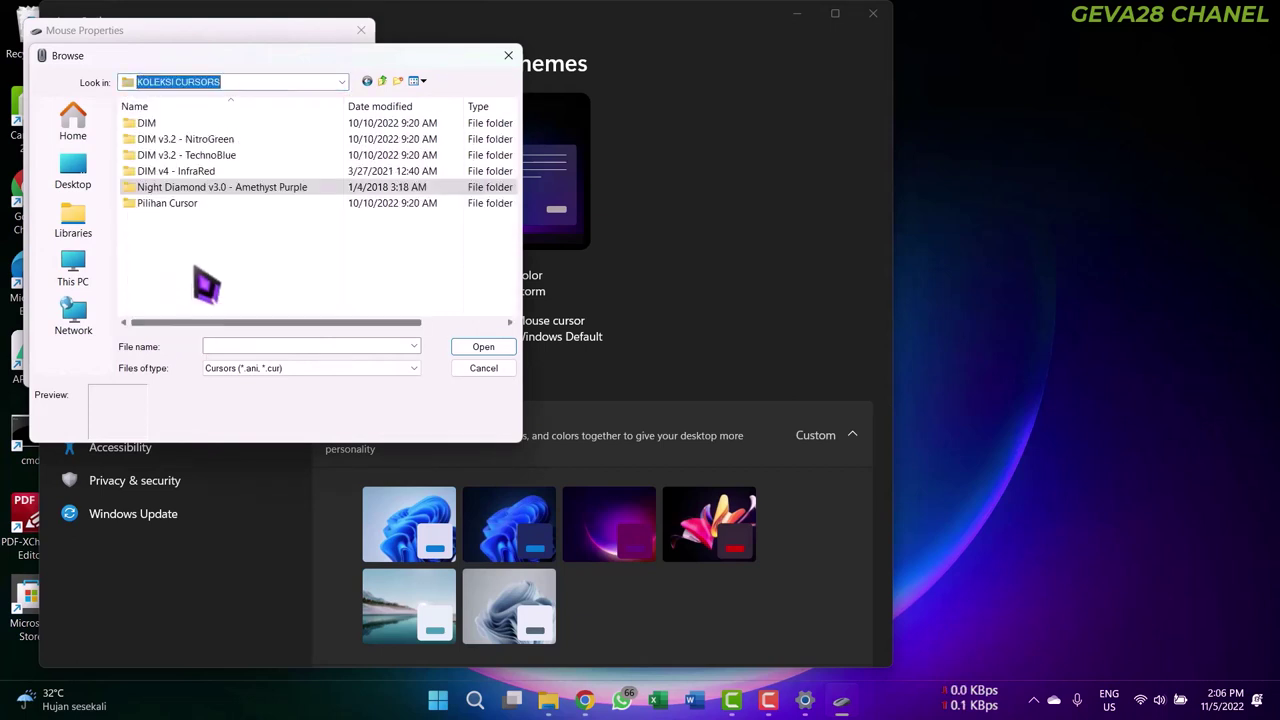
double_click(198, 206)
scroll(240, 246, "down", 3)
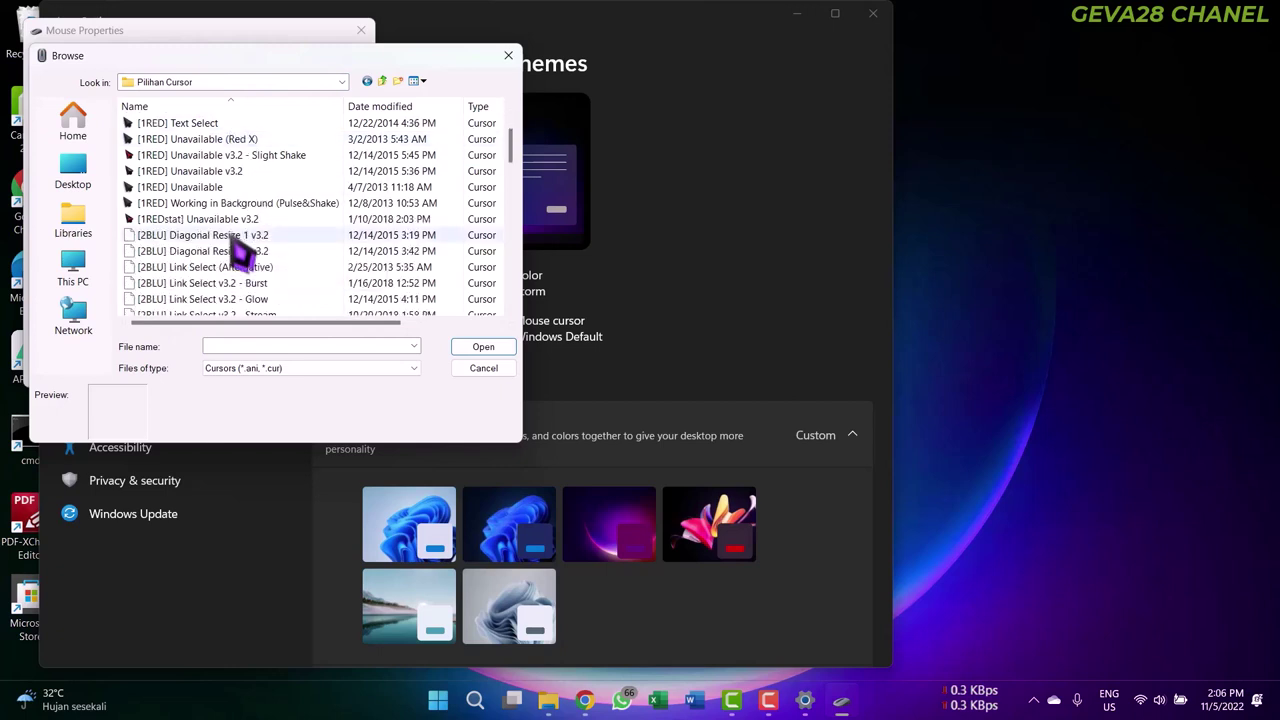
scroll(240, 250, "down", 2)
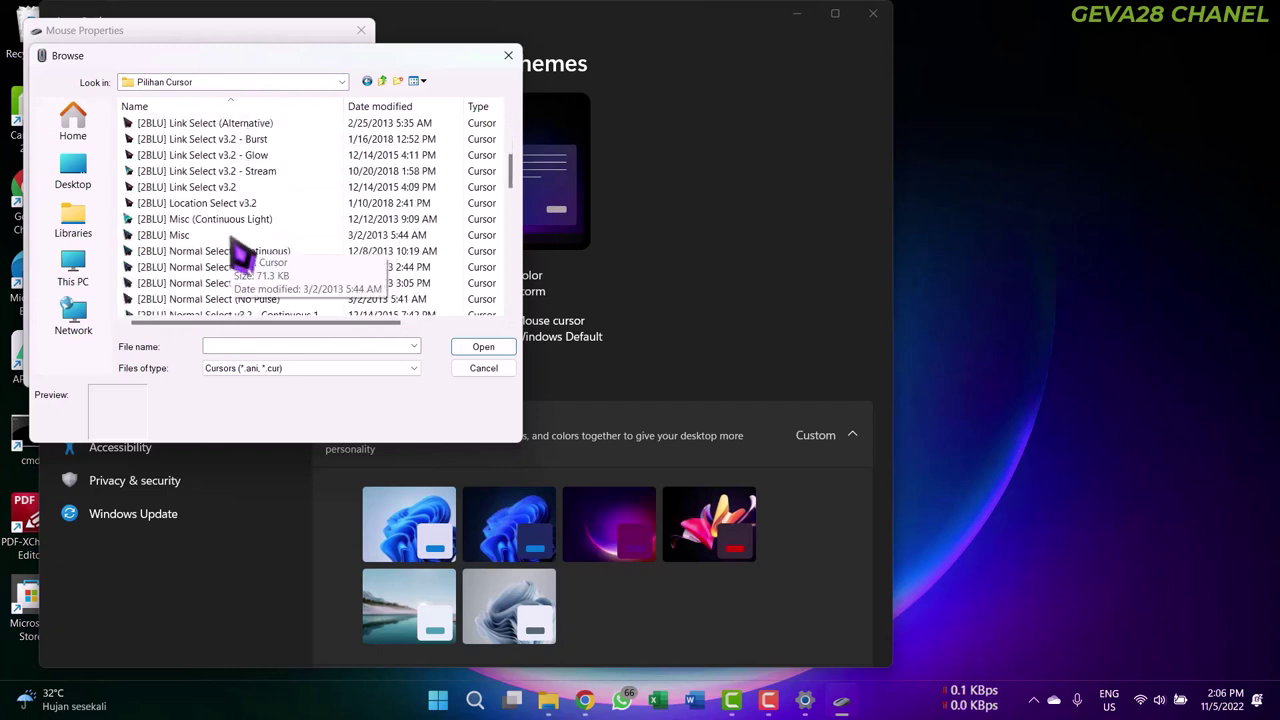
double_click(241, 220)
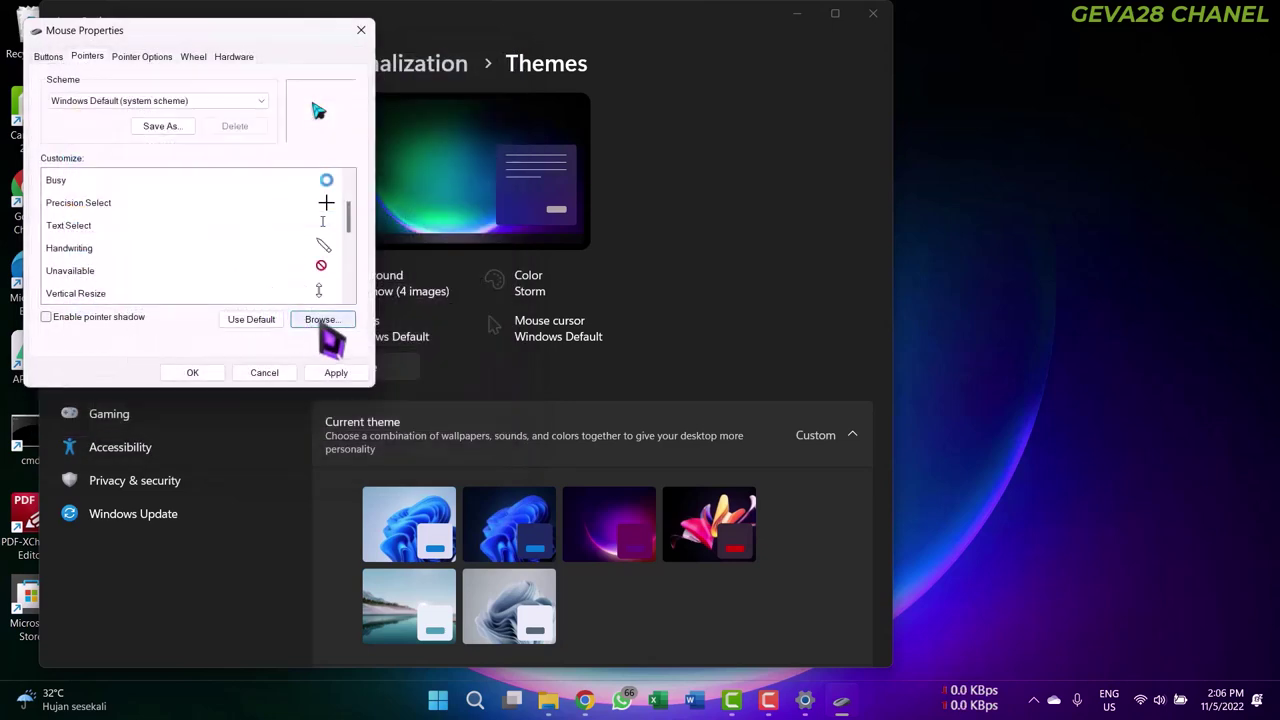
left_click(345, 374)
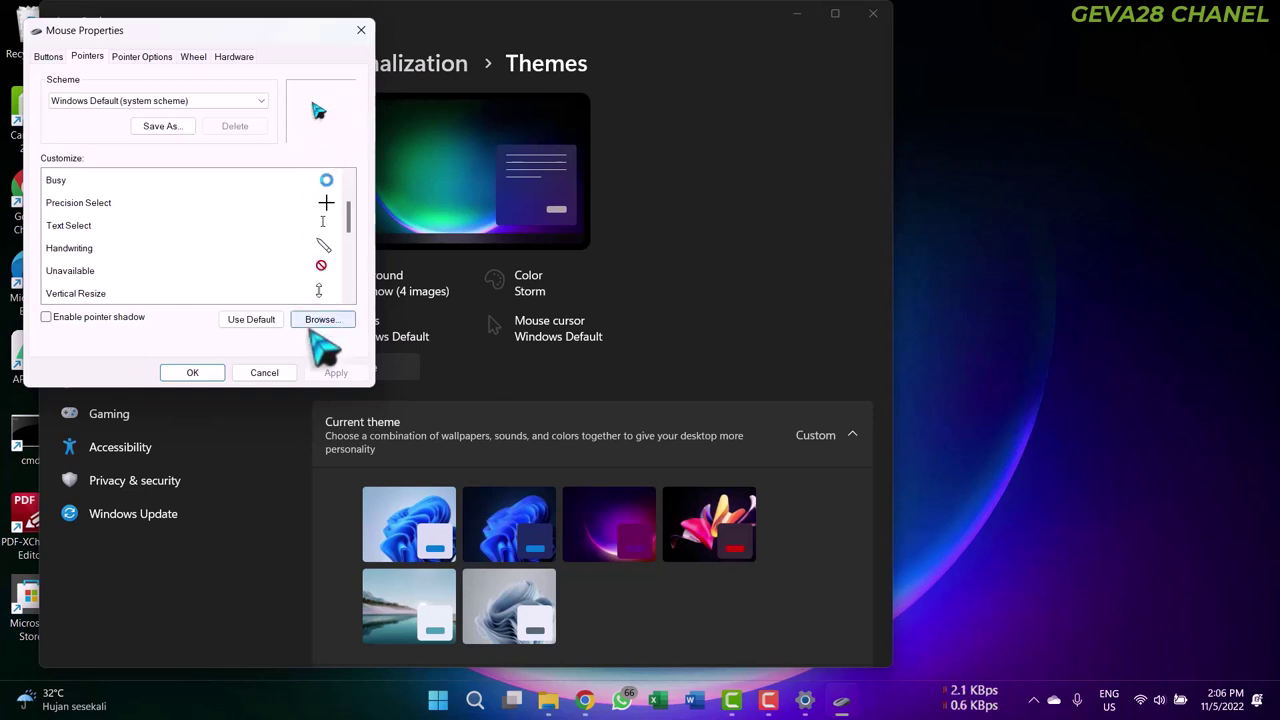
left_click(192, 374)
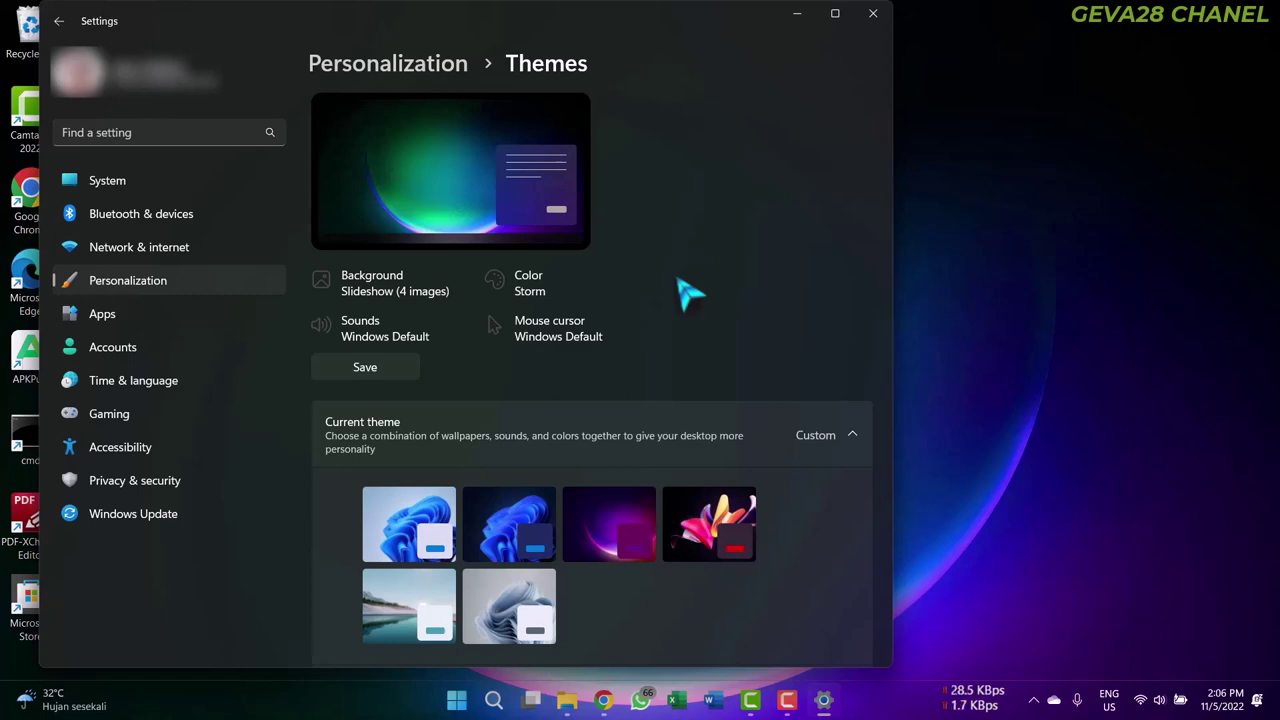
left_click(873, 14)
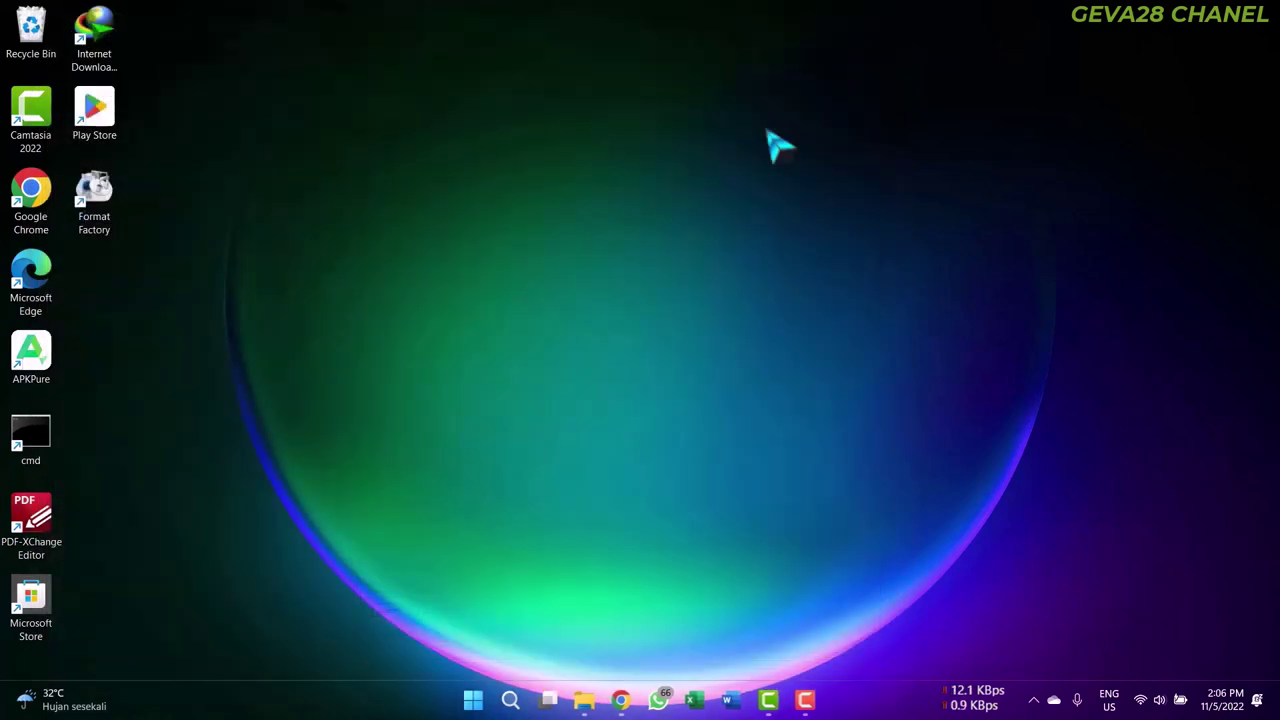